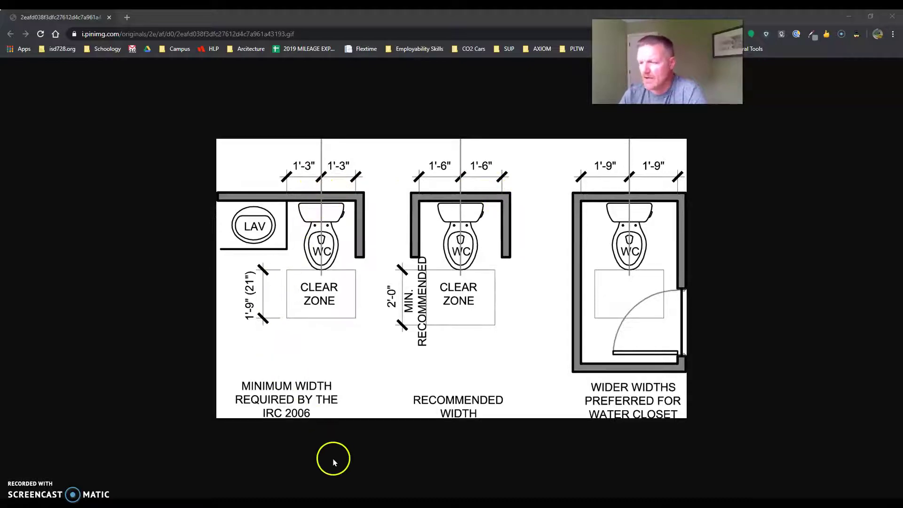
Return to the bathroom model, zoom in on the bathtub and select the Tape Measure tool
{"action": "key", "text": "alt+Tab"}
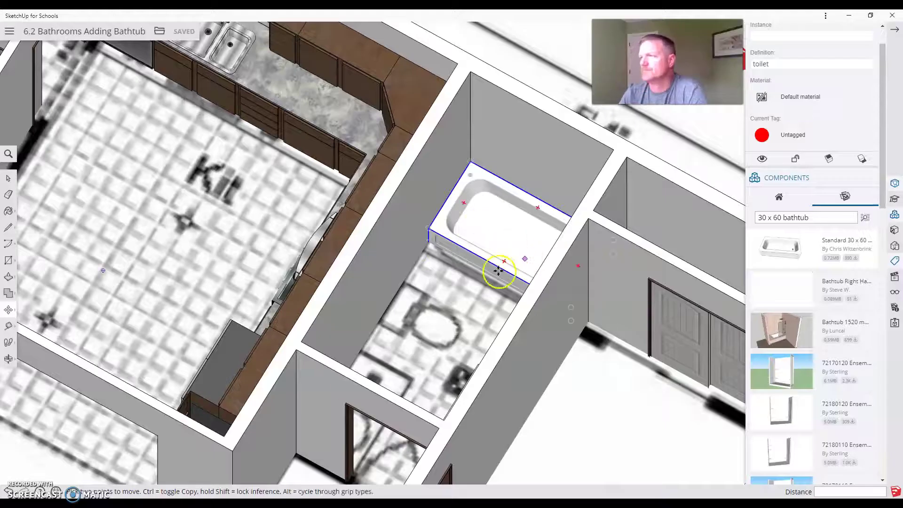
{"action": "middle_click_drag", "start_coordinate": [367, 356], "coordinate": [290, 320]}
{"action": "scroll", "coordinate": [435, 306], "scroll_direction": "up", "scroll_amount": 5}
{"action": "key", "text": "m"}
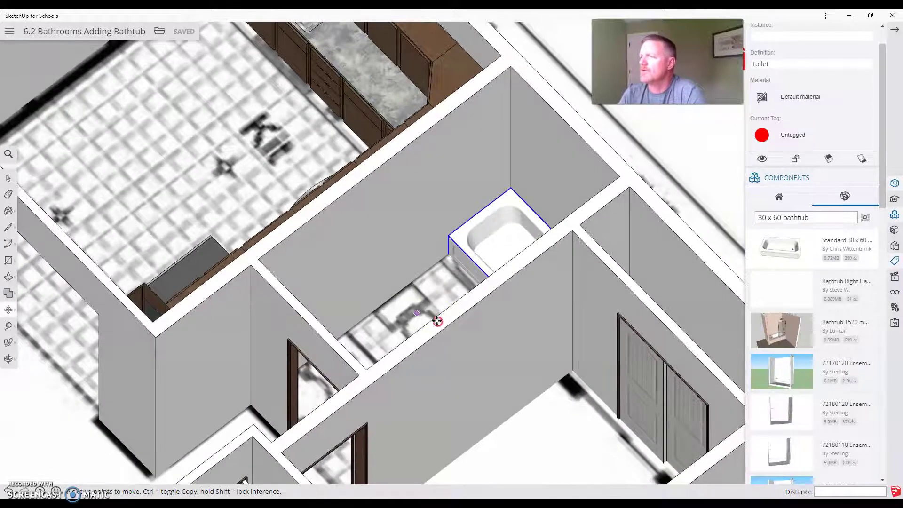
{"action": "scroll", "coordinate": [442, 283], "scroll_direction": "up", "scroll_amount": 2}
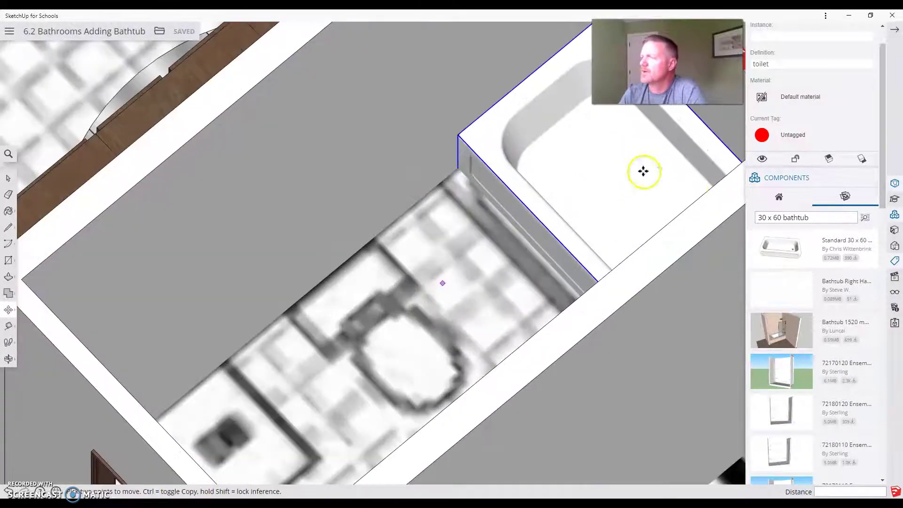
{"action": "left_click", "coordinate": [9, 331]}
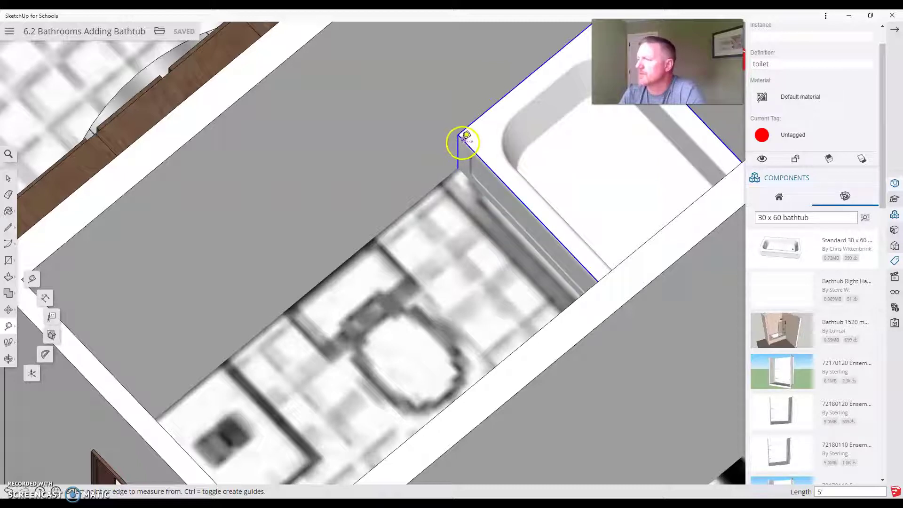
Turn off the IMAGE tag so the floor-plan image no longer covers the floor
{"action": "scroll", "coordinate": [866, 288], "scroll_direction": "down", "scroll_amount": 4}
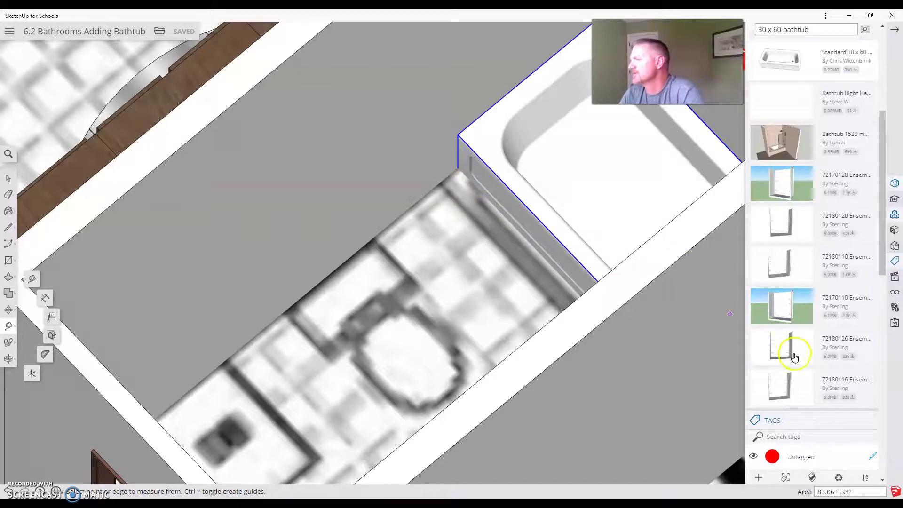
{"action": "scroll", "coordinate": [800, 355], "scroll_direction": "down", "scroll_amount": 4}
{"action": "scroll", "coordinate": [803, 361], "scroll_direction": "down", "scroll_amount": 6}
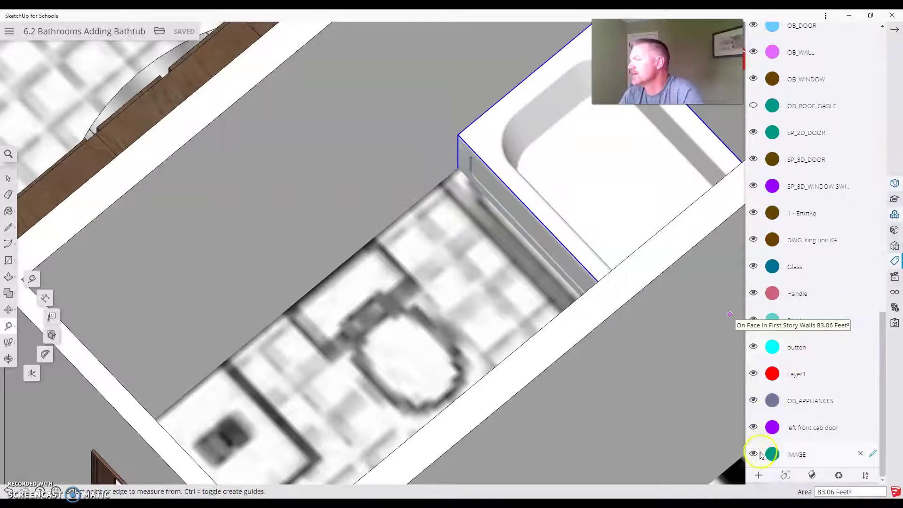
{"action": "left_click", "coordinate": [754, 454]}
Measure from the tub's front edge to place parallel guides at 30 and 36 inches
{"action": "scroll", "coordinate": [470, 222], "scroll_direction": "up", "scroll_amount": 2}
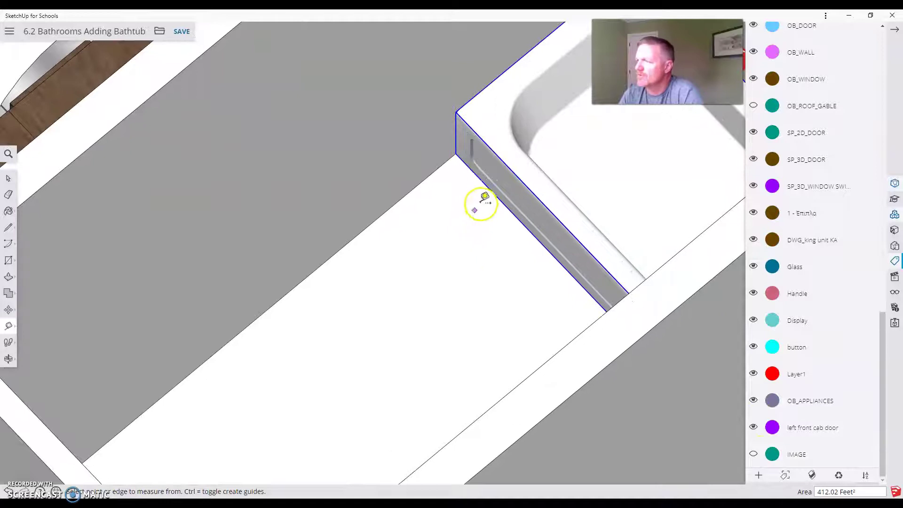
{"action": "left_click", "coordinate": [489, 189]}
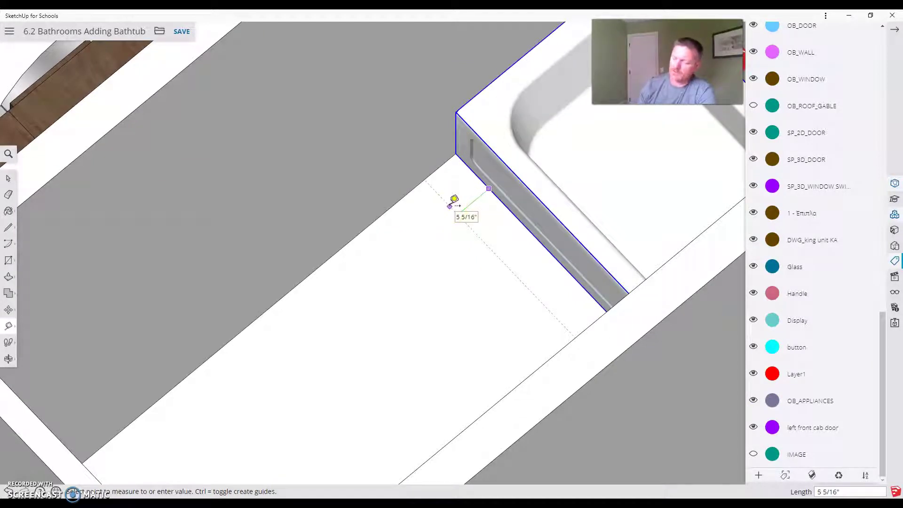
{"action": "type", "text": "30"}
{"action": "key", "text": "Return"}
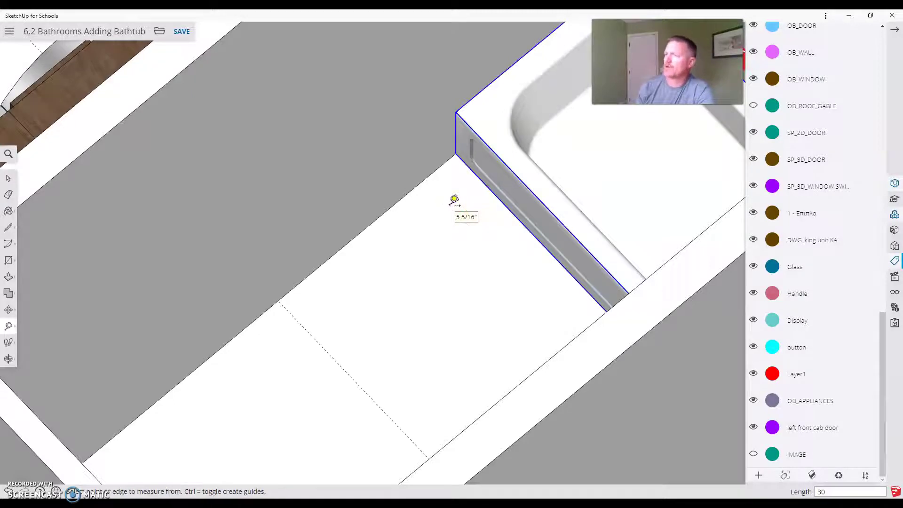
{"action": "left_click", "coordinate": [524, 213]}
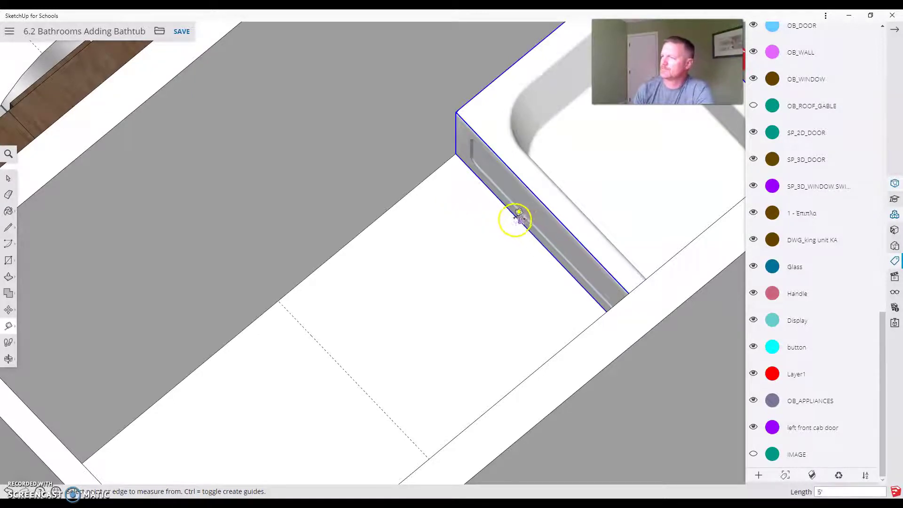
{"action": "left_click", "coordinate": [516, 218]}
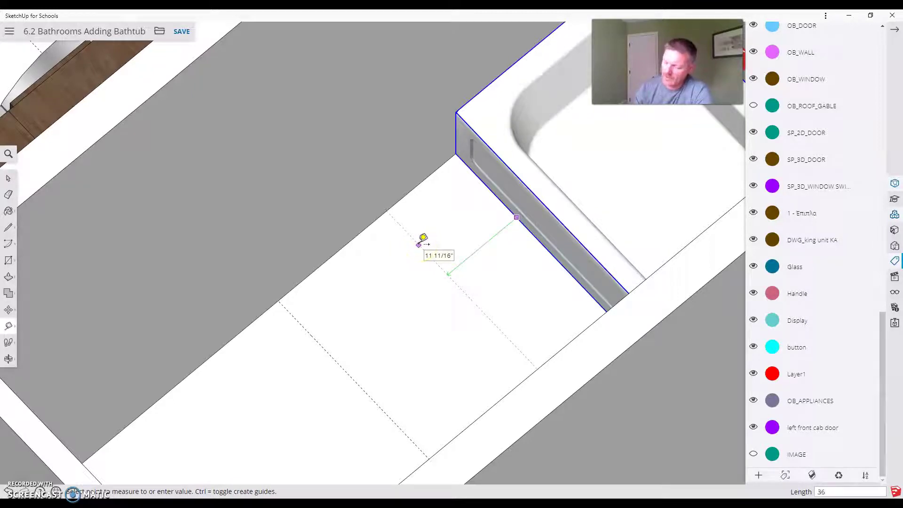
{"action": "type", "text": "36"}
{"action": "key", "text": "Return"}
{"action": "scroll", "coordinate": [306, 333], "scroll_direction": "down", "scroll_amount": 5}
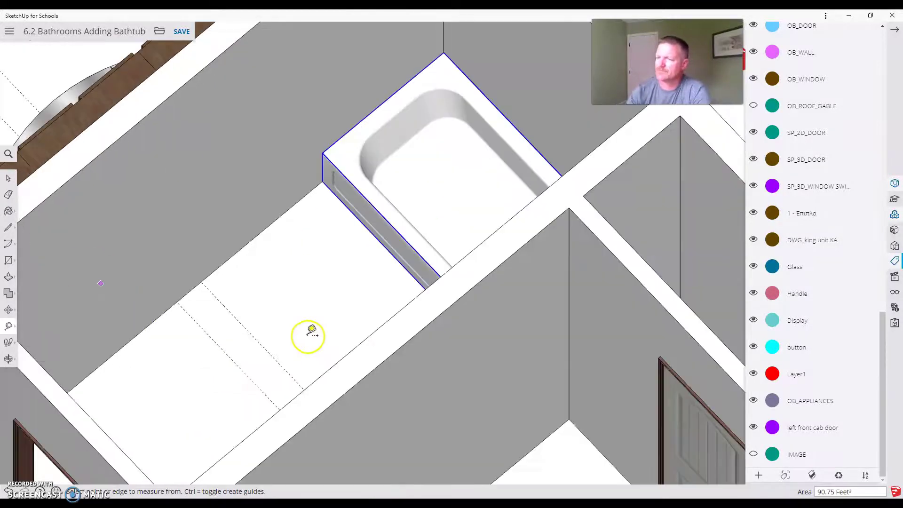
{"action": "middle_click_drag", "start_coordinate": [288, 322], "coordinate": [33, 374]}
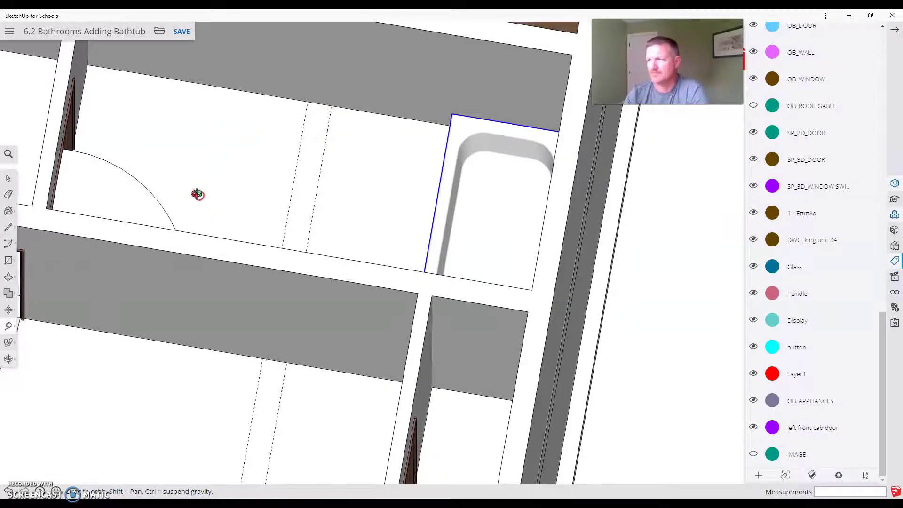
Add an 18-inch guide from the tub's corner edge and a guide just off the wall
{"action": "middle_click_drag", "start_coordinate": [197, 193], "coordinate": [259, 273]}
{"action": "scroll", "coordinate": [266, 146], "scroll_direction": "up", "scroll_amount": 3}
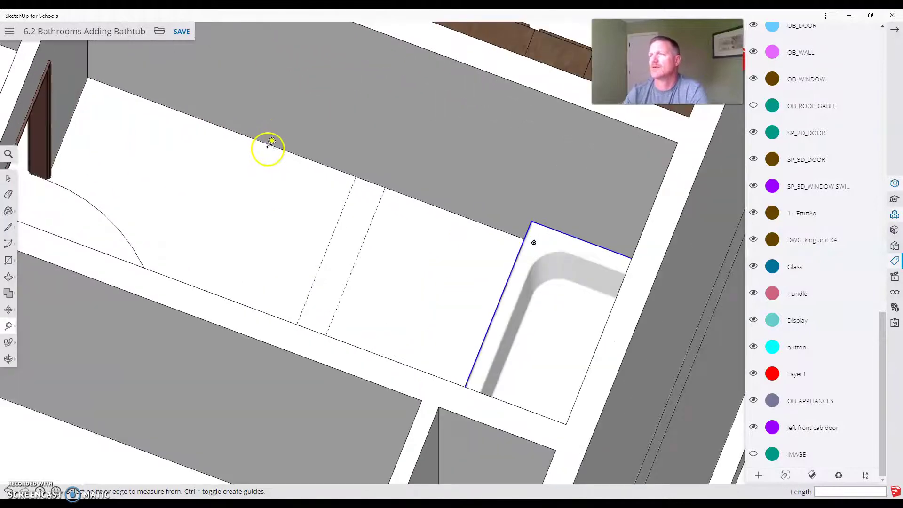
{"action": "middle_click_drag", "start_coordinate": [296, 241], "coordinate": [559, 261]}
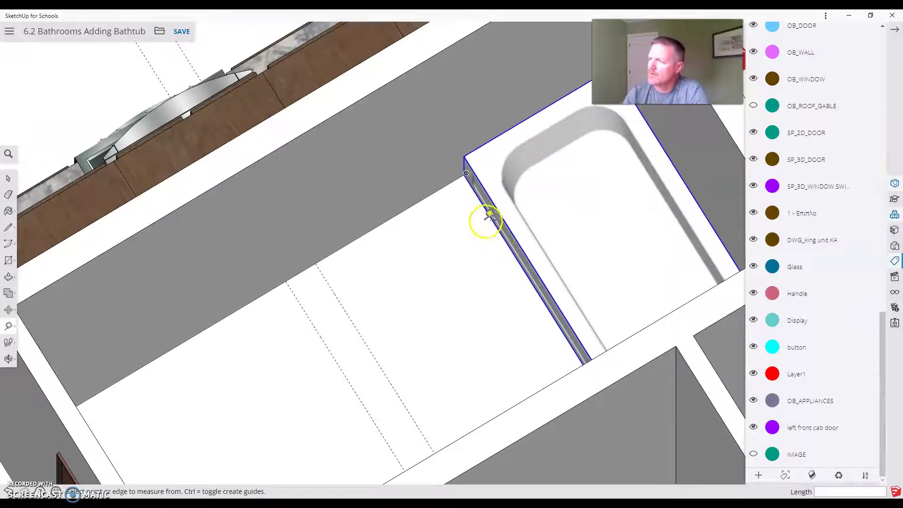
{"action": "scroll", "coordinate": [475, 190], "scroll_direction": "up", "scroll_amount": 3}
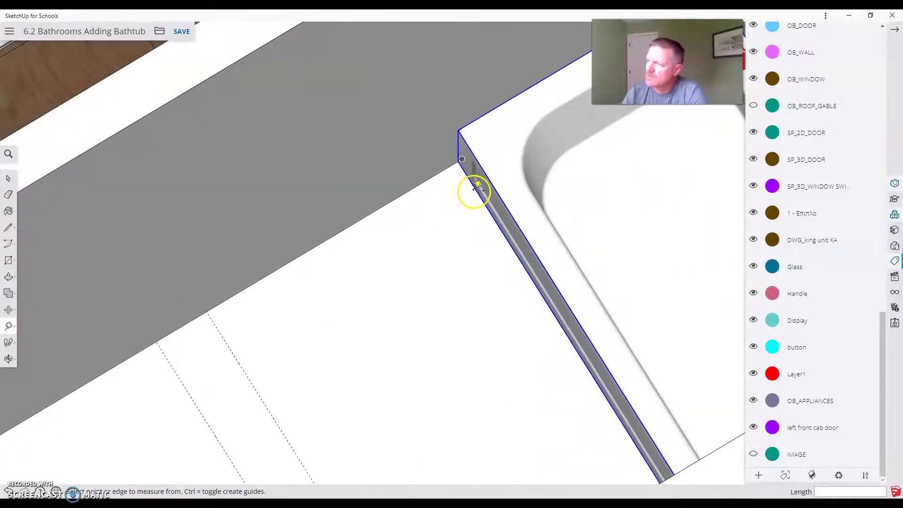
{"action": "left_click", "coordinate": [474, 191]}
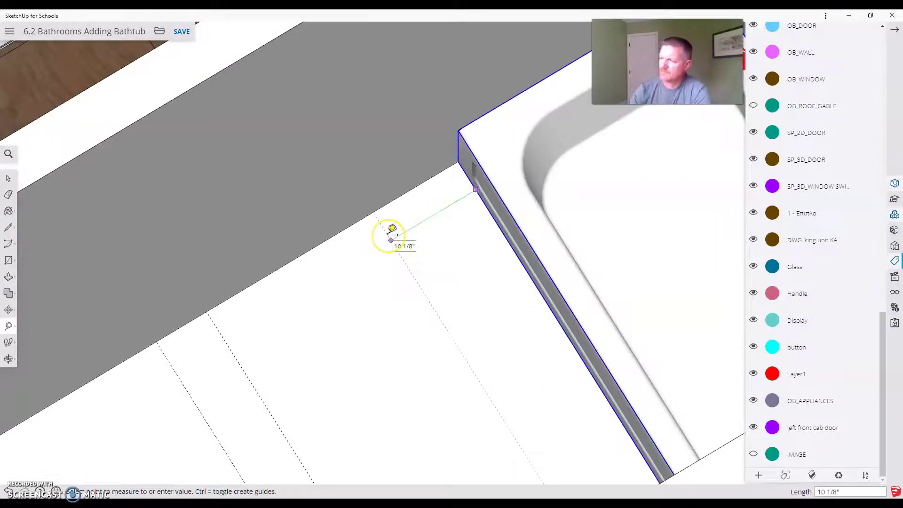
{"action": "key", "text": "Return"}
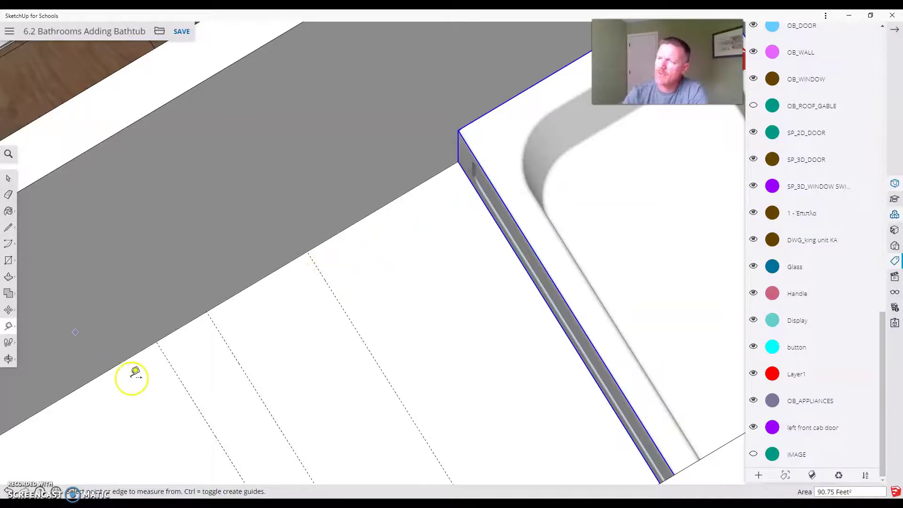
{"action": "left_click", "coordinate": [346, 228]}
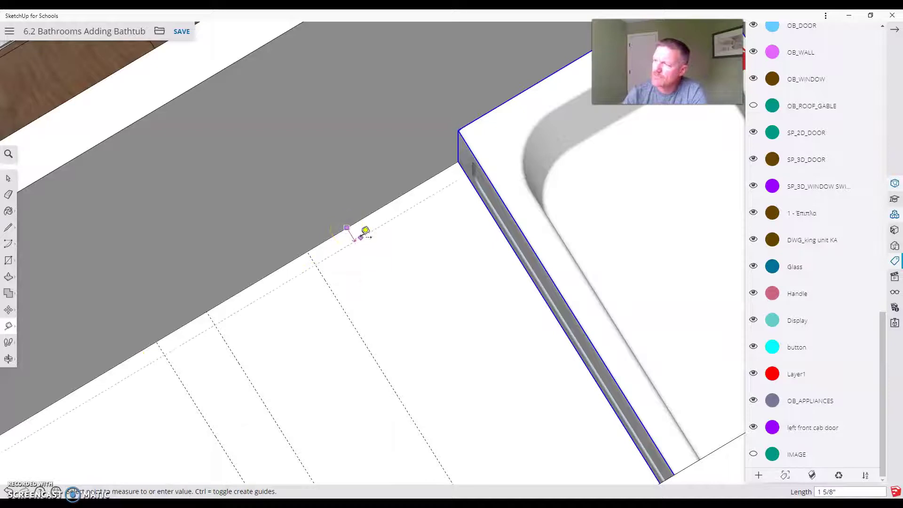
{"action": "left_click", "coordinate": [365, 230]}
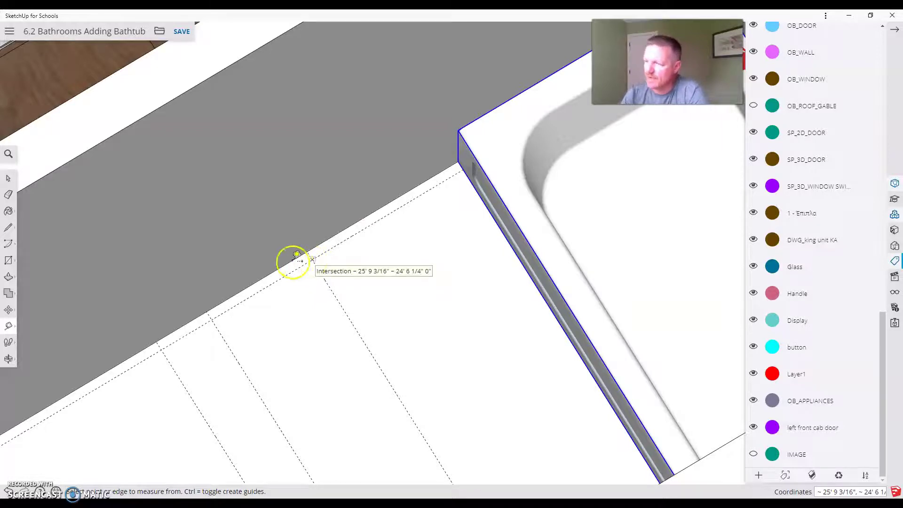
Replace the bathtub search with a 3D Warehouse search for 'Toilet' and browse the results
{"action": "scroll", "coordinate": [862, 157], "scroll_direction": "up", "scroll_amount": 6}
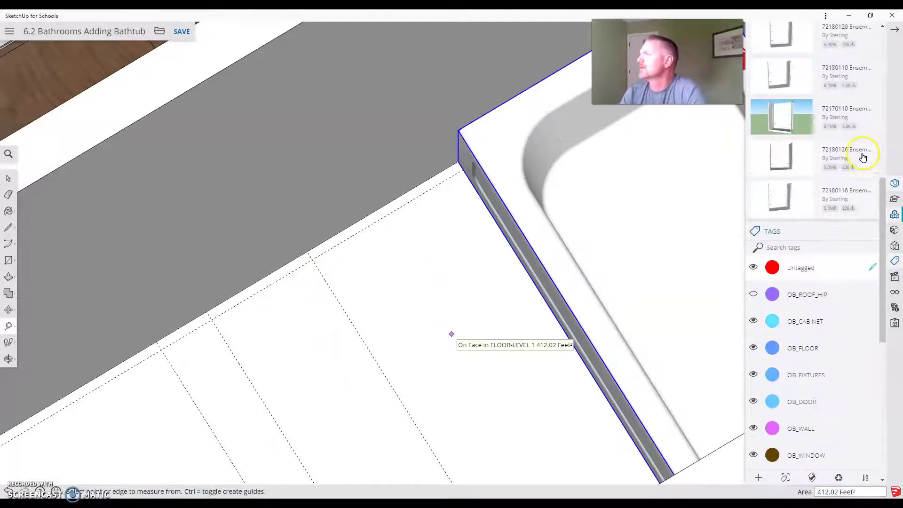
{"action": "scroll", "coordinate": [865, 156], "scroll_direction": "up", "scroll_amount": 7}
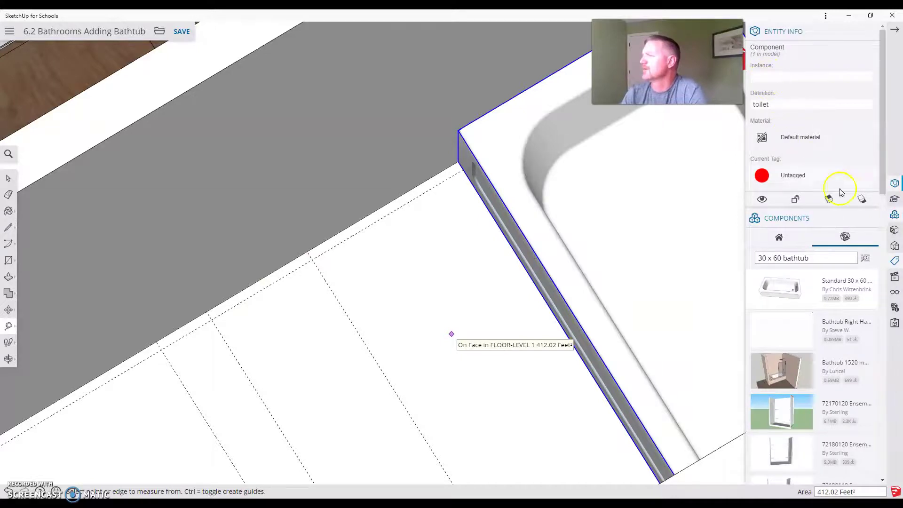
{"action": "left_click", "coordinate": [848, 235]}
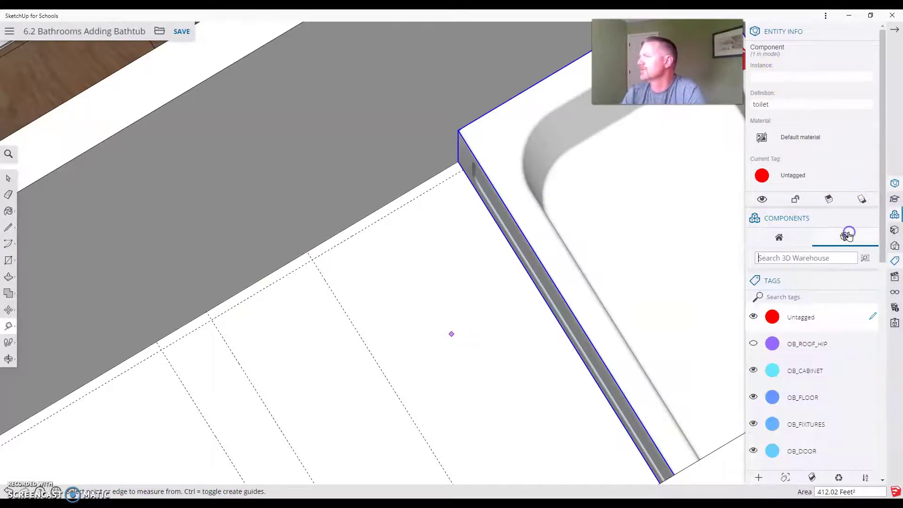
{"action": "left_click", "coordinate": [794, 262]}
{"action": "type", "text": "T"}
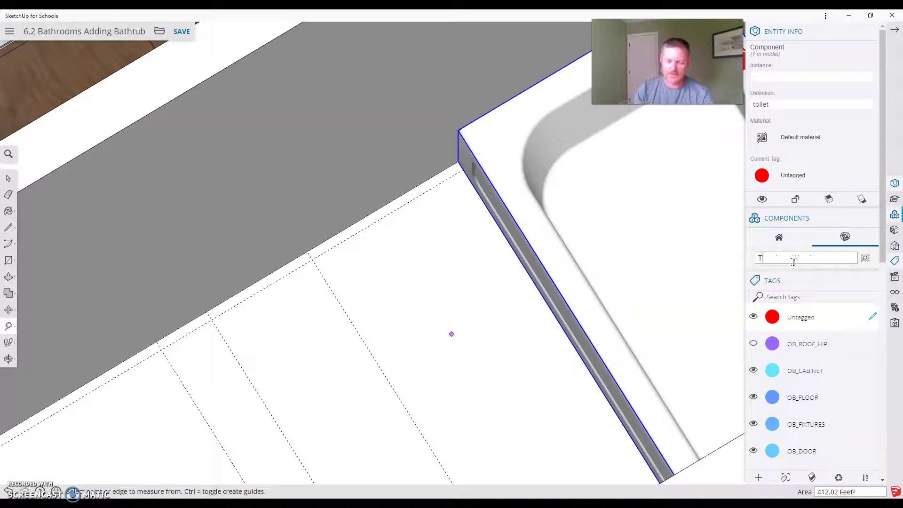
{"action": "type", "text": "oi"}
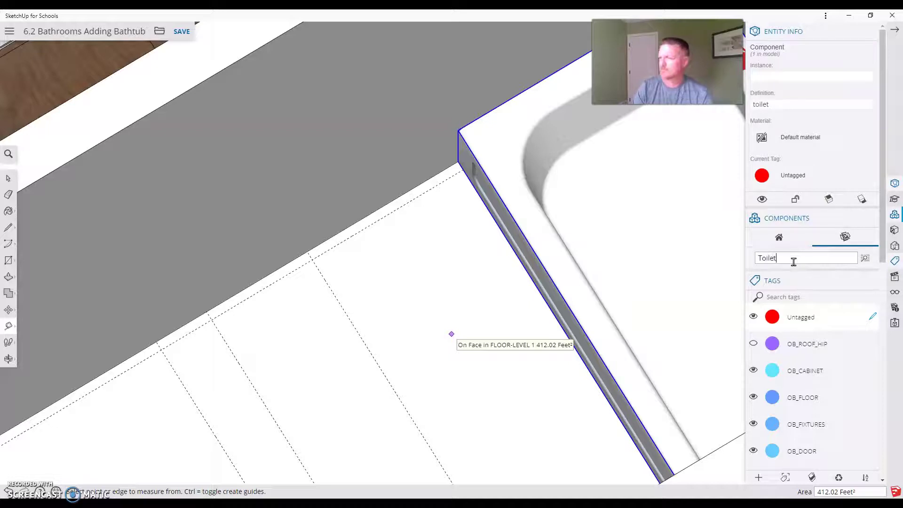
{"action": "type", "text": "let"}
{"action": "key", "text": "Return"}
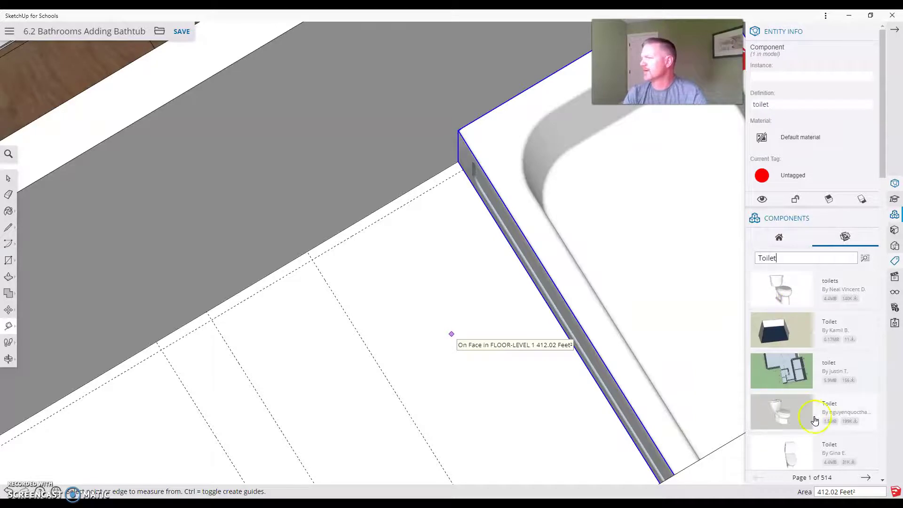
{"action": "scroll", "coordinate": [812, 414], "scroll_direction": "down", "scroll_amount": 3}
{"action": "scroll", "coordinate": [800, 367], "scroll_direction": "down", "scroll_amount": 3}
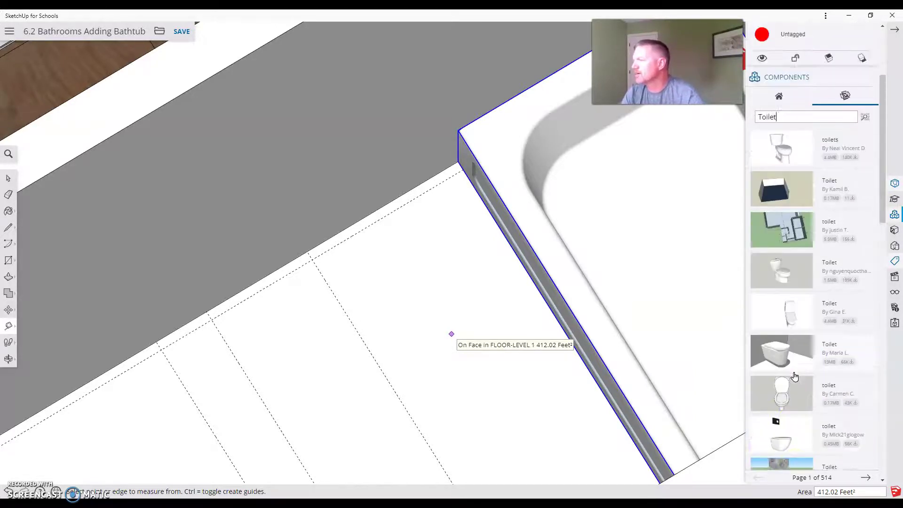
{"action": "scroll", "coordinate": [796, 269], "scroll_direction": "down", "scroll_amount": 3}
{"action": "left_click", "coordinate": [796, 273]}
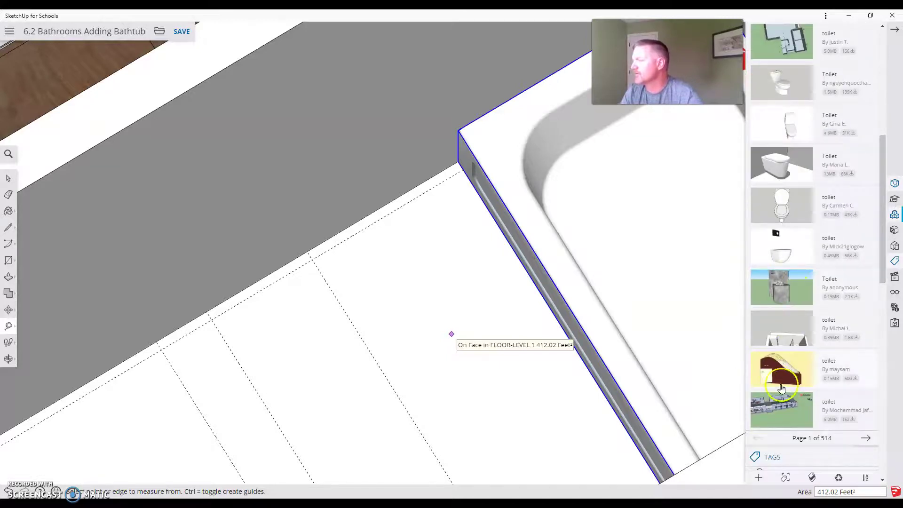
Place the 'toilets' component on the bathroom floor and rotate it 180° to face the wall
{"action": "scroll", "coordinate": [782, 389], "scroll_direction": "up", "scroll_amount": 6}
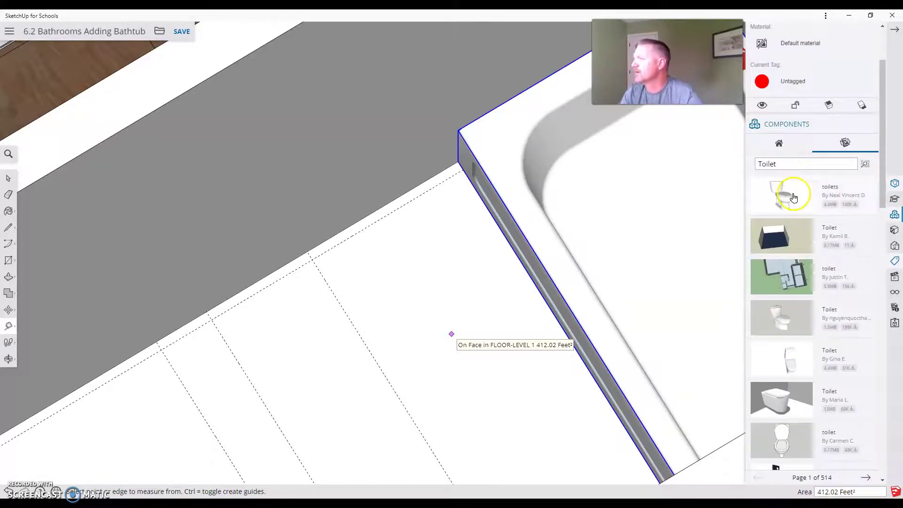
{"action": "left_click", "coordinate": [787, 200]}
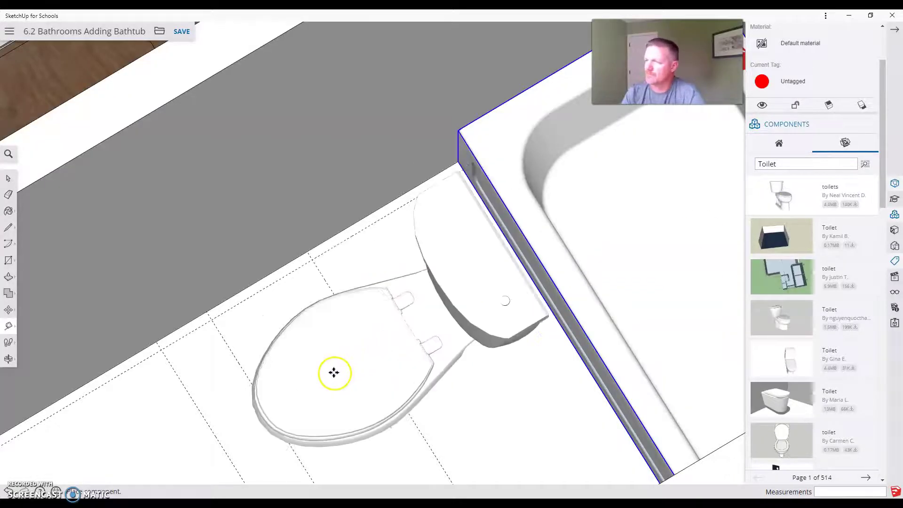
{"action": "left_click", "coordinate": [351, 379]}
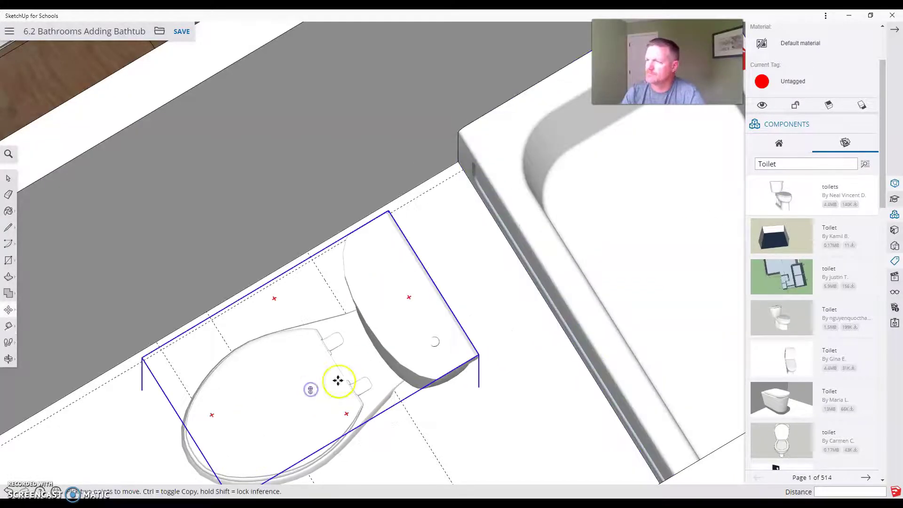
{"action": "left_click", "coordinate": [408, 298]}
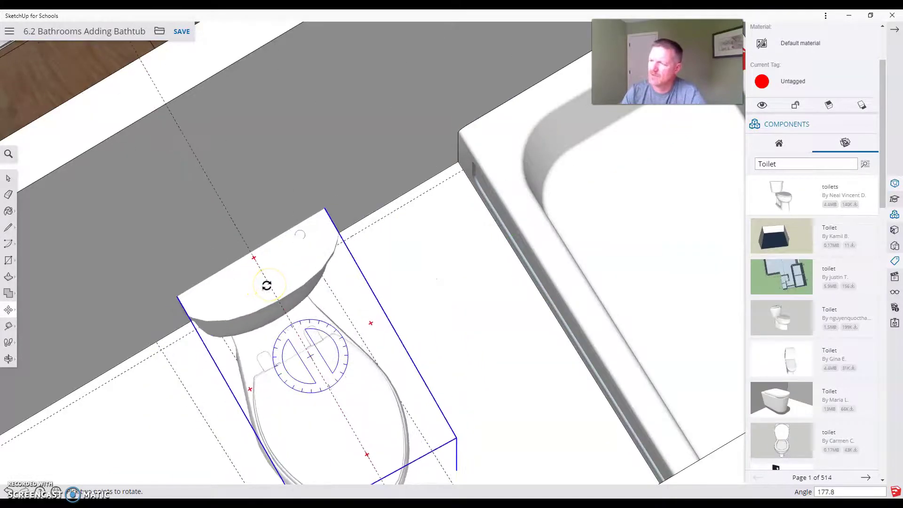
{"action": "left_click", "coordinate": [265, 283]}
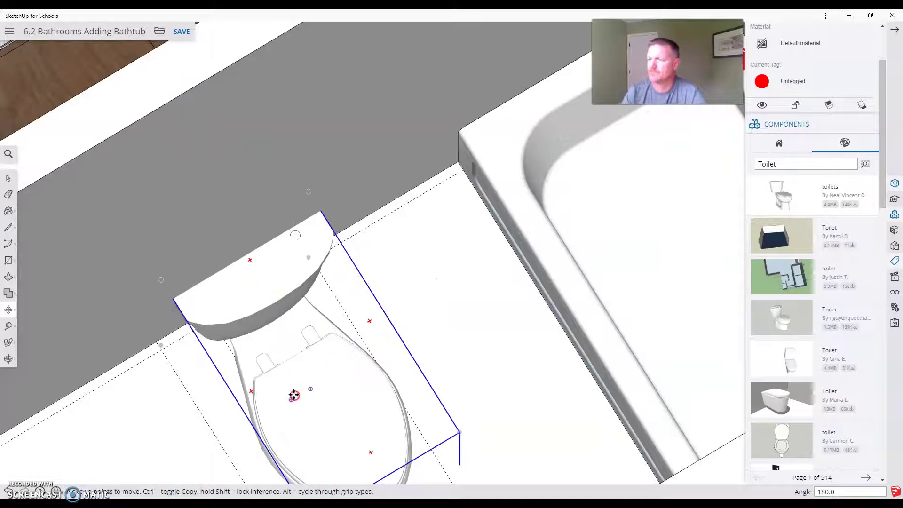
{"action": "middle_click_drag", "start_coordinate": [294, 395], "coordinate": [297, 360]}
{"action": "left_click", "coordinate": [298, 372]}
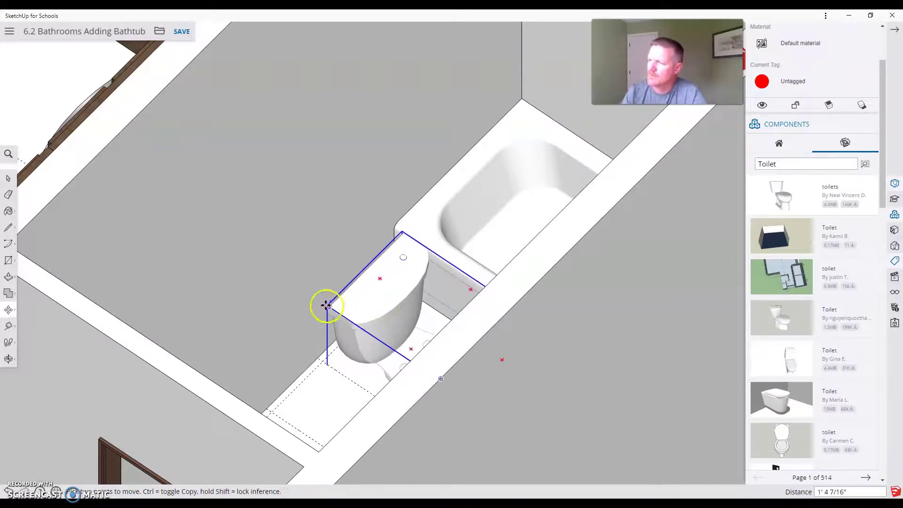
Move the toilet by its back corner so it snaps against the wall
{"action": "scroll", "coordinate": [326, 306], "scroll_direction": "up", "scroll_amount": 3}
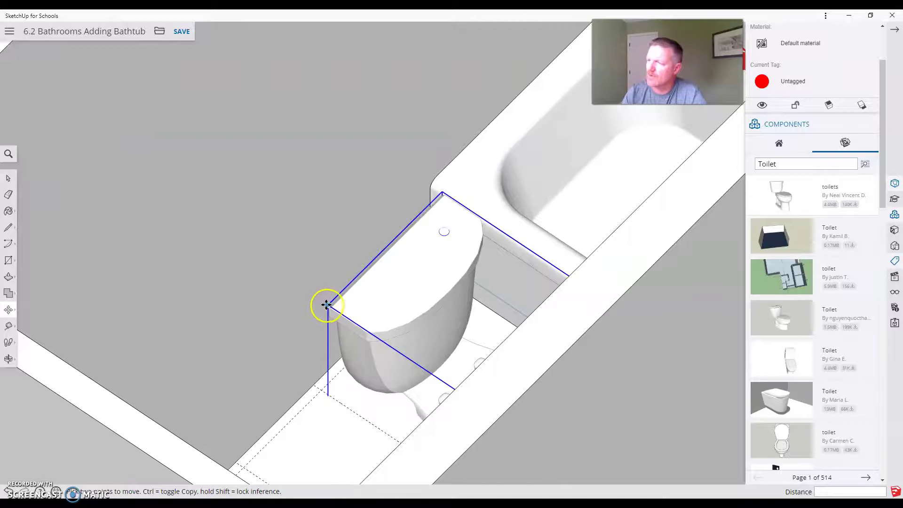
{"action": "scroll", "coordinate": [324, 301], "scroll_direction": "up", "scroll_amount": 2}
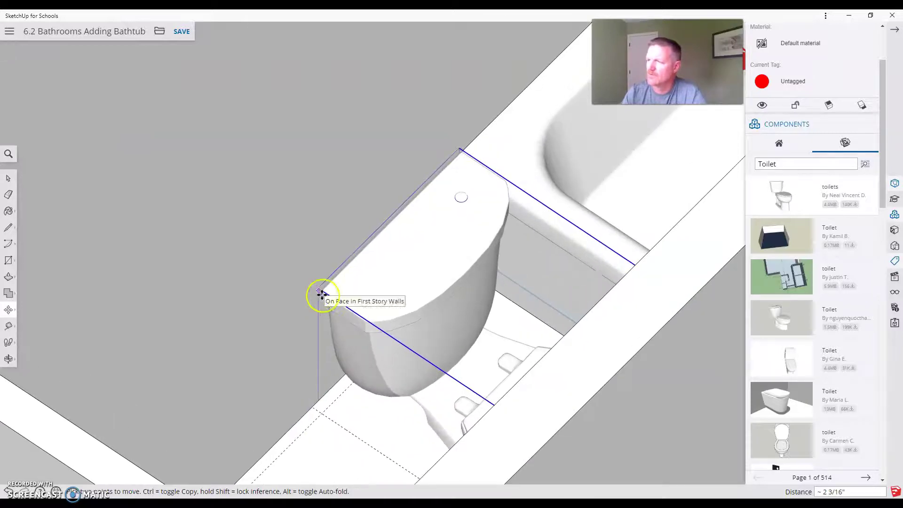
{"action": "left_click", "coordinate": [331, 309]}
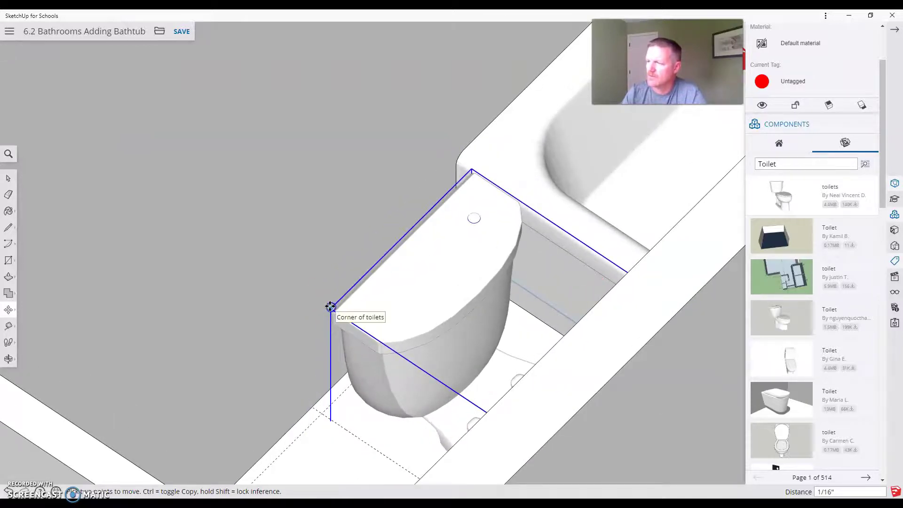
{"action": "left_click", "coordinate": [330, 306]}
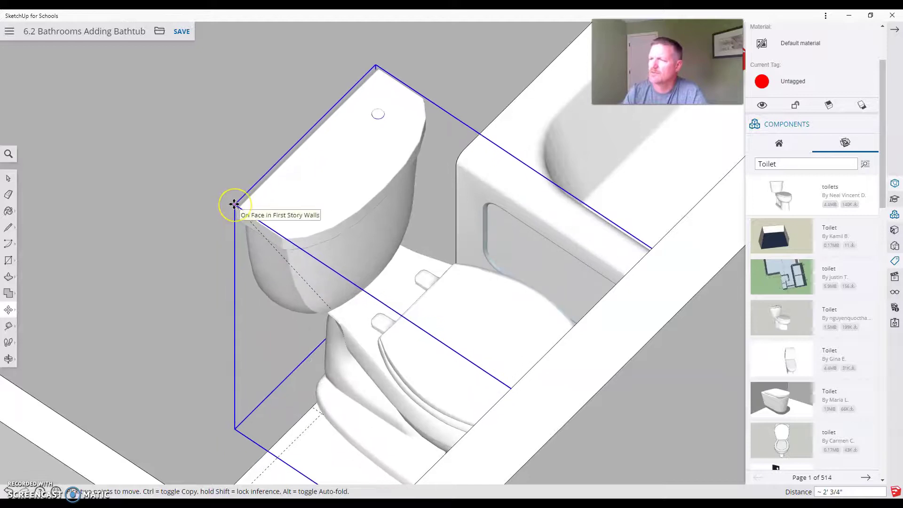
{"action": "left_click", "coordinate": [234, 204]}
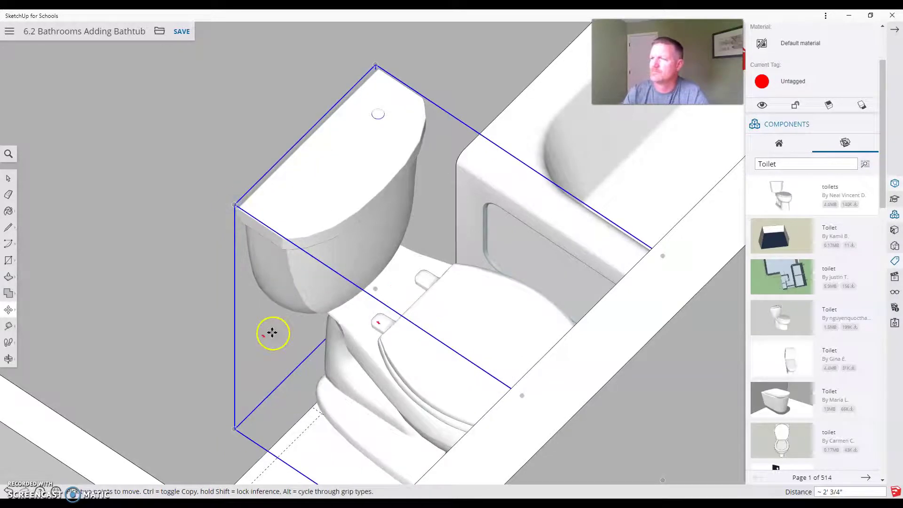
Move the toilet 1 inch out from the wall along the red axis
{"action": "scroll", "coordinate": [276, 367], "scroll_direction": "down", "scroll_amount": 1}
{"action": "middle_click_drag", "start_coordinate": [294, 412], "coordinate": [439, 411]}
{"action": "middle_click_drag", "start_coordinate": [524, 417], "coordinate": [432, 425]}
{"action": "scroll", "coordinate": [416, 412], "scroll_direction": "up", "scroll_amount": 1}
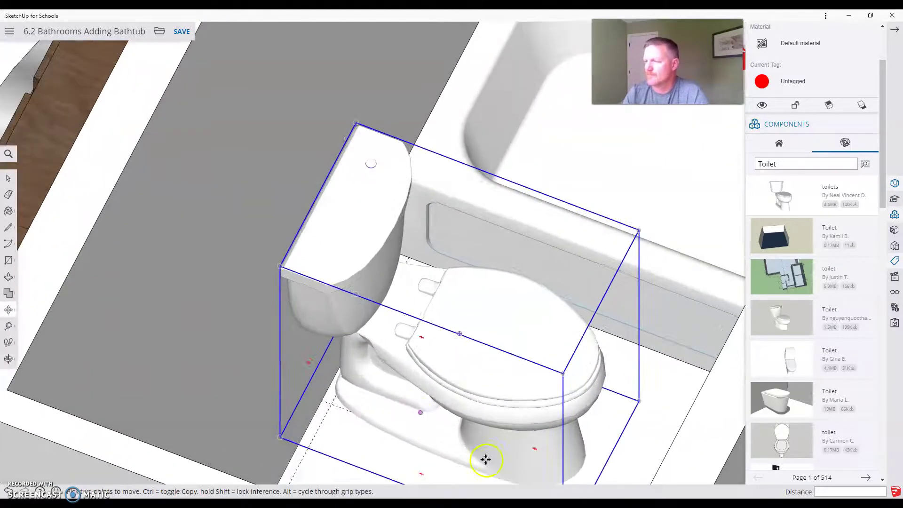
{"action": "left_click", "coordinate": [334, 220]}
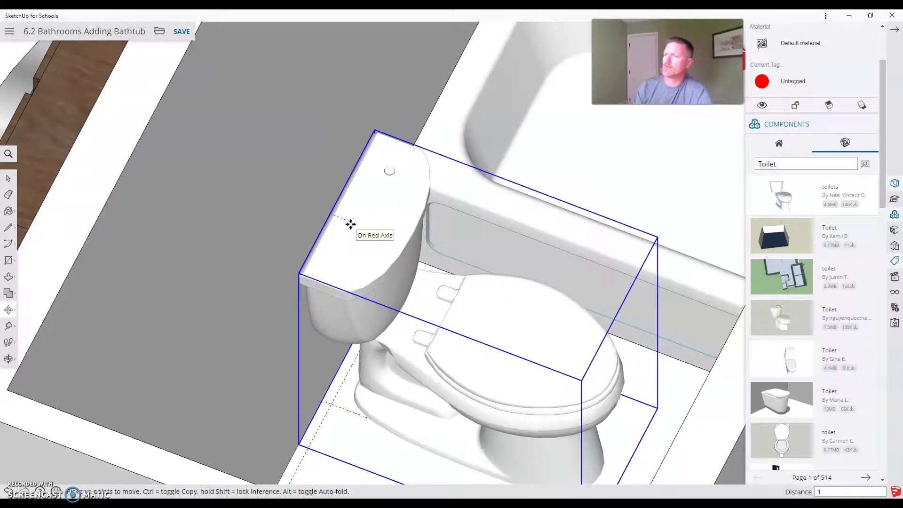
{"action": "left_click", "coordinate": [347, 248]}
{"action": "scroll", "coordinate": [194, 329], "scroll_direction": "down", "scroll_amount": 2}
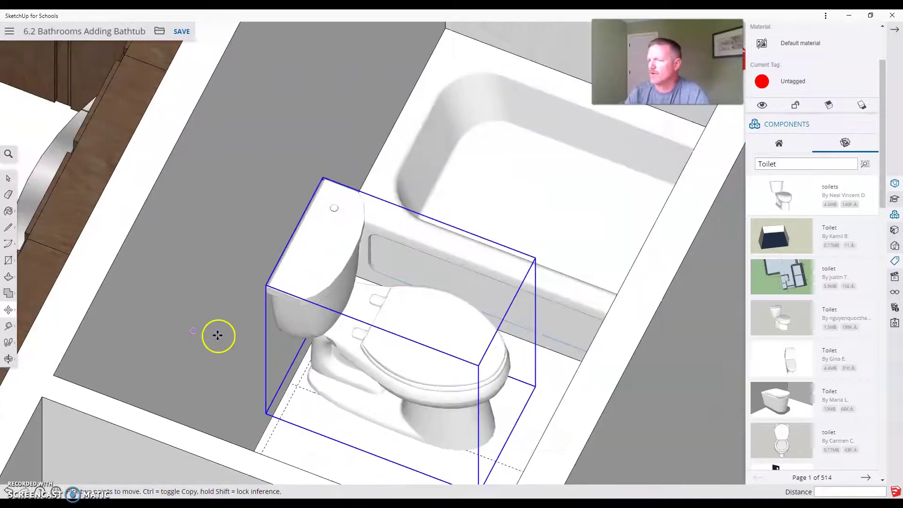
Slide the toilet along the wall toward the clearance guides and nudge it beside the tub
{"action": "scroll", "coordinate": [518, 449], "scroll_direction": "up", "scroll_amount": 5}
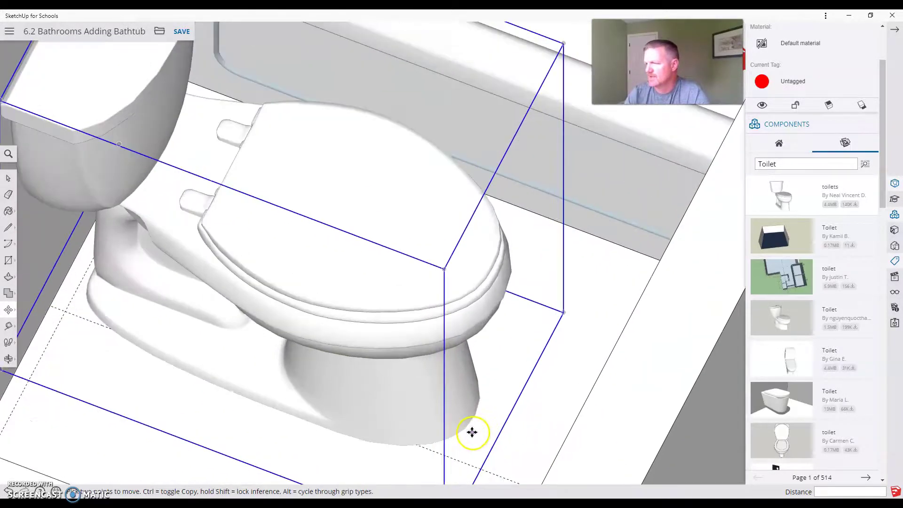
{"action": "left_click", "coordinate": [476, 409]}
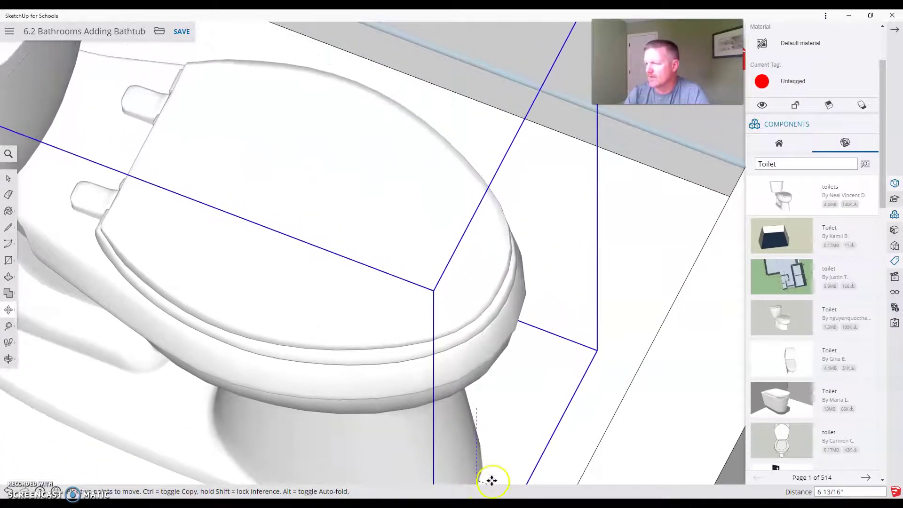
{"action": "scroll", "coordinate": [491, 480], "scroll_direction": "down", "scroll_amount": 6}
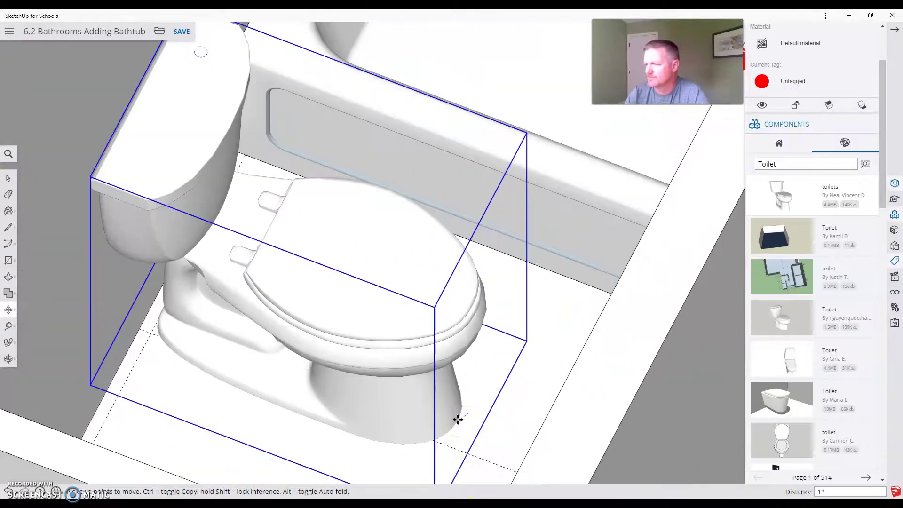
{"action": "scroll", "coordinate": [457, 418], "scroll_direction": "down", "scroll_amount": 4}
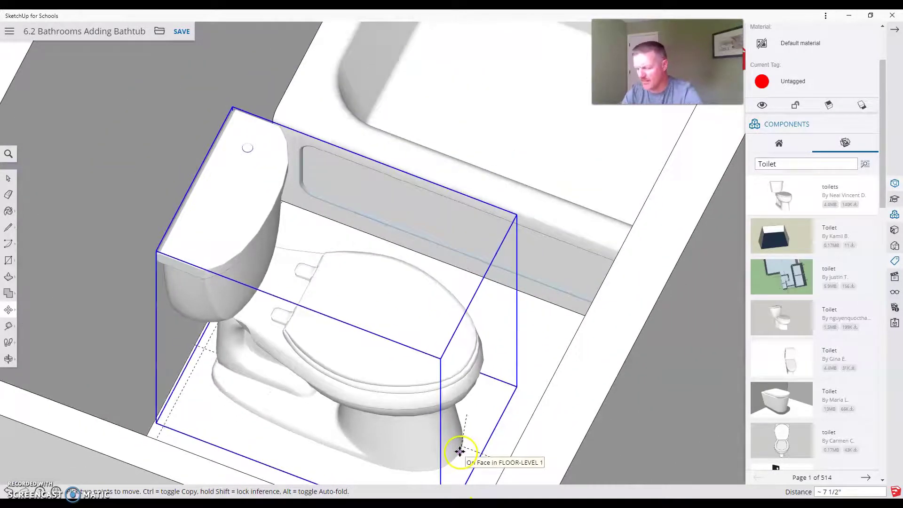
{"action": "left_click", "coordinate": [491, 426]}
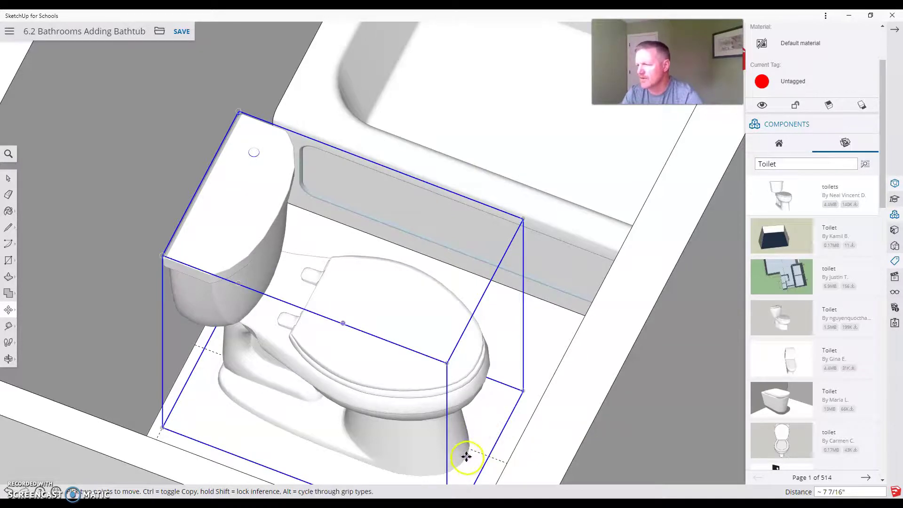
{"action": "left_click", "coordinate": [467, 457]}
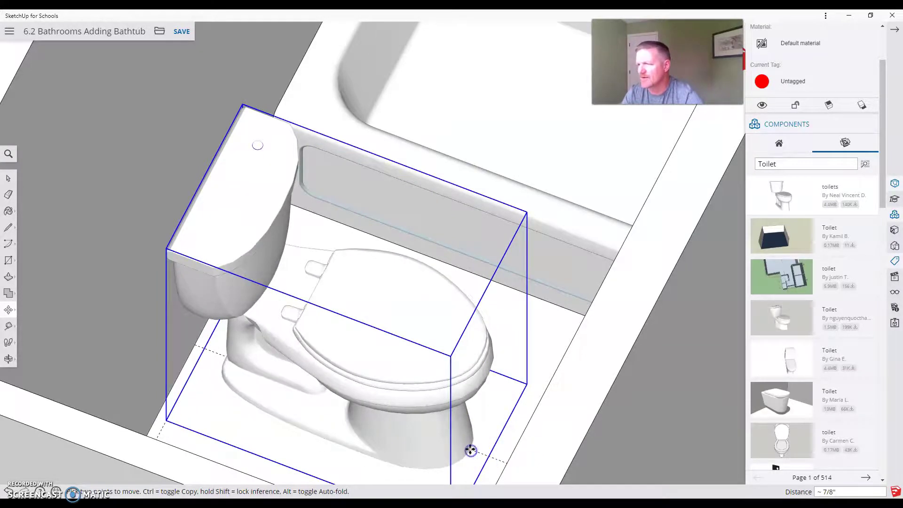
{"action": "left_click", "coordinate": [470, 450]}
{"action": "scroll", "coordinate": [393, 299], "scroll_direction": "down", "scroll_amount": 5}
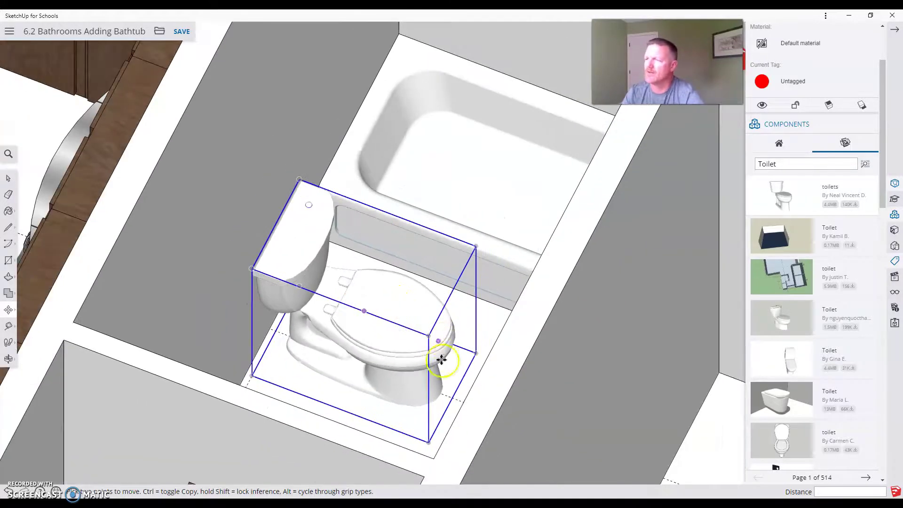
{"action": "middle_click_drag", "start_coordinate": [453, 358], "coordinate": [453, 347]}
{"action": "middle_click_drag", "start_coordinate": [359, 349], "coordinate": [239, 384]}
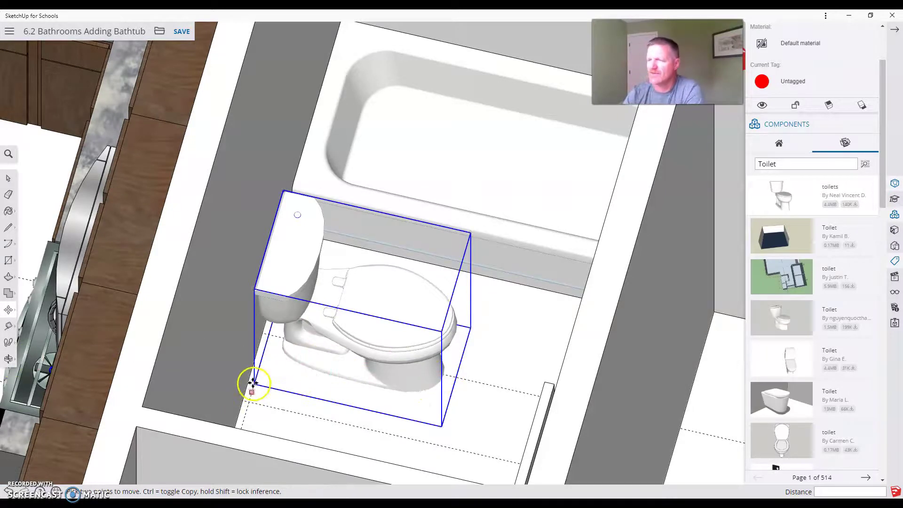
Snap the toilet's corner to a guide intersection, then adjust it to sit centred between the guides
{"action": "scroll", "coordinate": [254, 383], "scroll_direction": "up", "scroll_amount": 6}
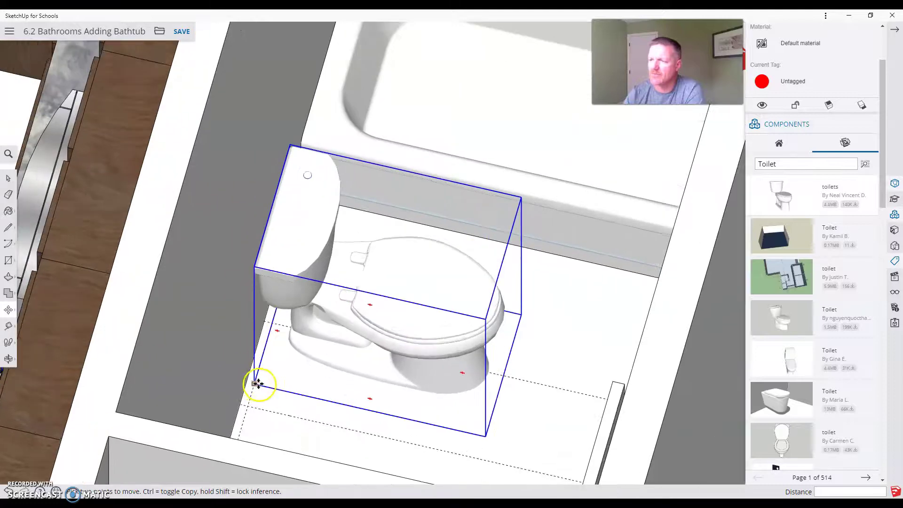
{"action": "left_click_drag", "start_coordinate": [254, 383], "coordinate": [281, 280]}
{"action": "scroll", "coordinate": [283, 278], "scroll_direction": "up", "scroll_amount": 8}
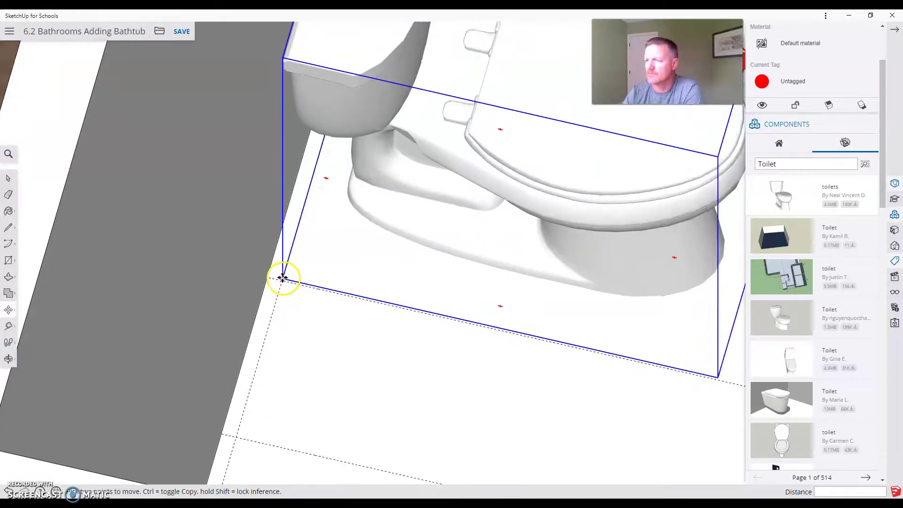
{"action": "left_click_drag", "start_coordinate": [279, 278], "coordinate": [278, 284]}
{"action": "scroll", "coordinate": [183, 299], "scroll_direction": "down", "scroll_amount": 6}
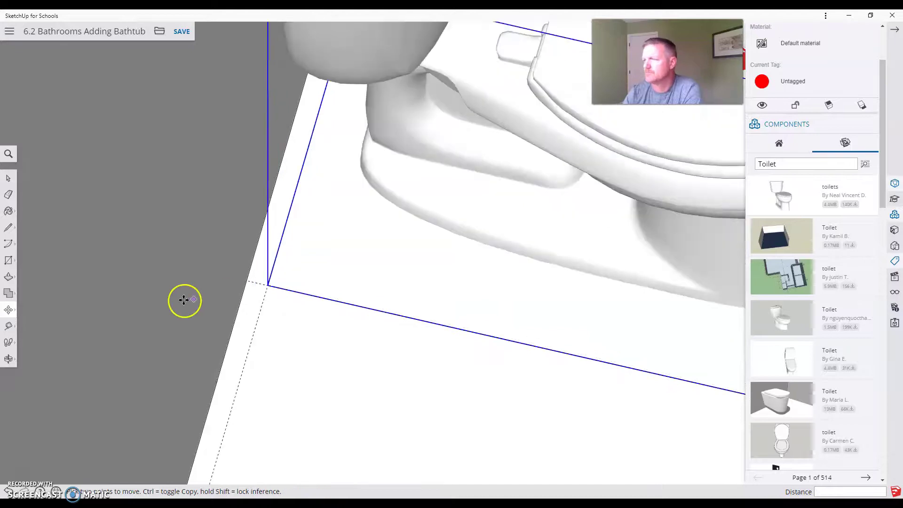
{"action": "scroll", "coordinate": [478, 290], "scroll_direction": "up", "scroll_amount": 5}
{"action": "scroll", "coordinate": [478, 290], "scroll_direction": "up", "scroll_amount": 4}
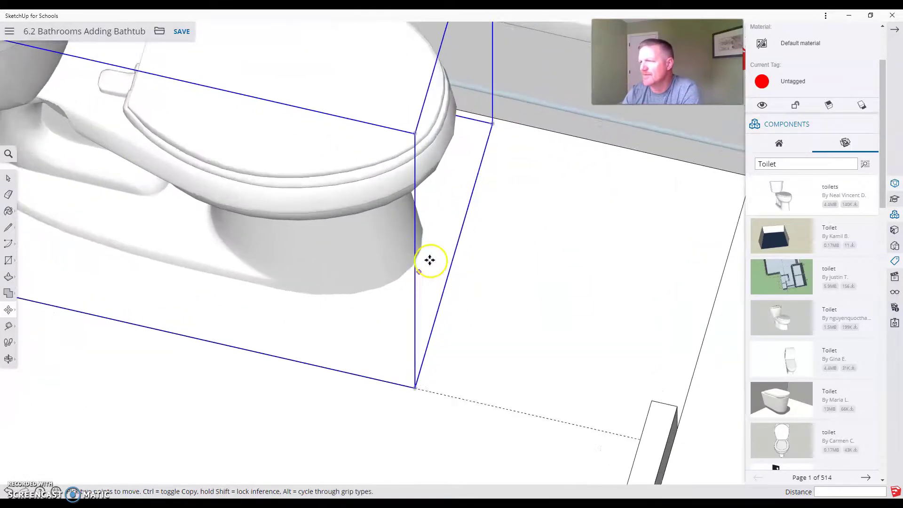
{"action": "left_click_drag", "start_coordinate": [416, 242], "coordinate": [367, 404]}
{"action": "left_click", "coordinate": [369, 405]}
{"action": "scroll", "coordinate": [333, 309], "scroll_direction": "down", "scroll_amount": 6}
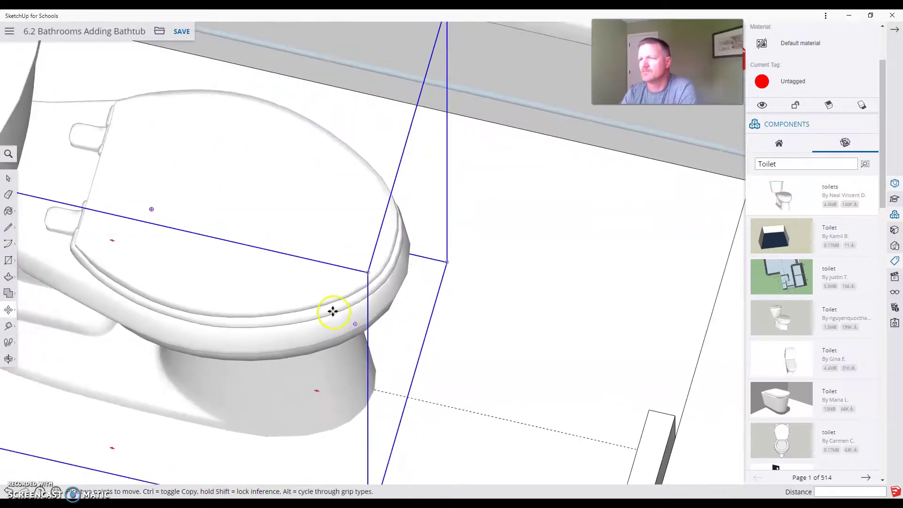
Zoom out and orbit to an overhead view of the toilet beside the bathtub
{"action": "scroll", "coordinate": [336, 339], "scroll_direction": "down", "scroll_amount": 2}
{"action": "middle_click_drag", "start_coordinate": [323, 353], "coordinate": [215, 414]}
{"action": "scroll", "coordinate": [203, 346], "scroll_direction": "down", "scroll_amount": 3}
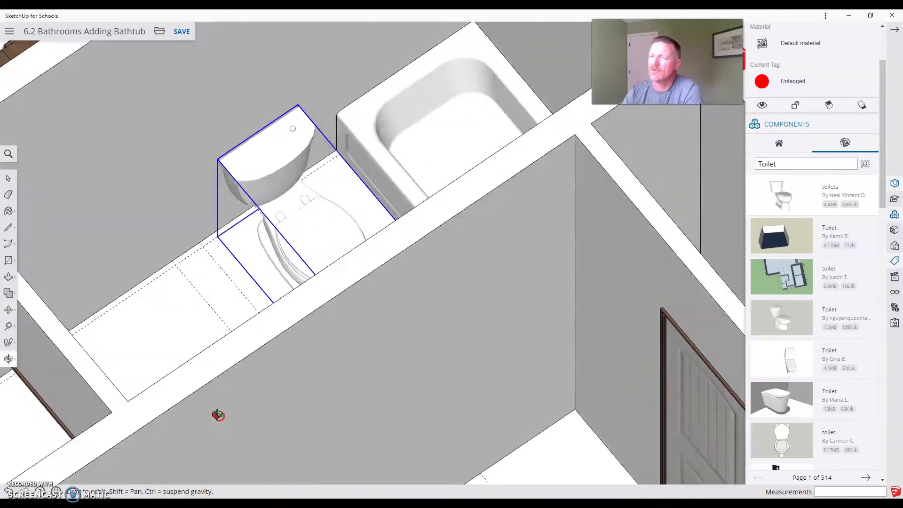
{"action": "scroll", "coordinate": [347, 316], "scroll_direction": "up", "scroll_amount": 5}
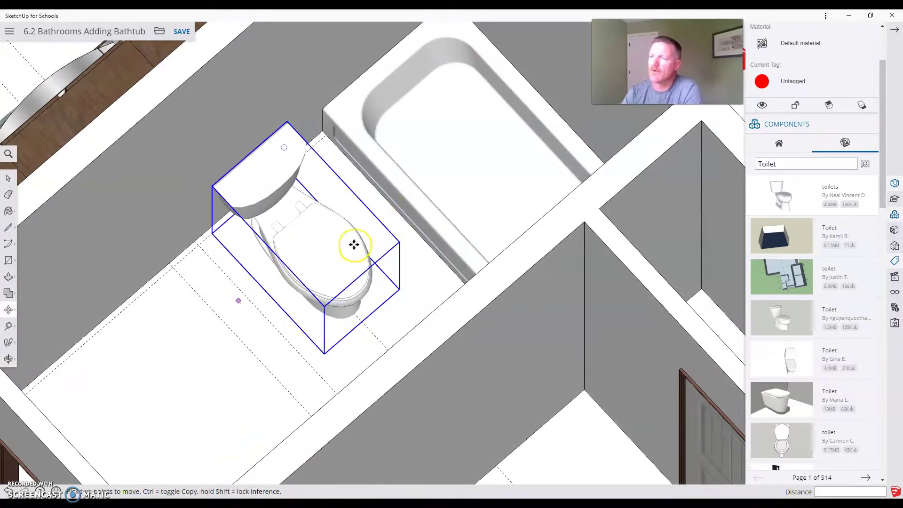